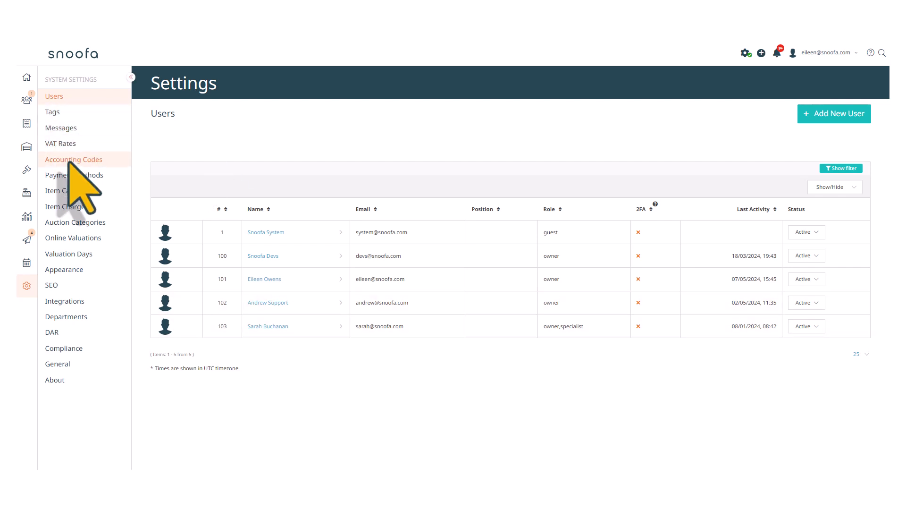
- Start a new item category in the system settings and title it Silver
{"action": "left_click", "coordinate": [71, 196]}
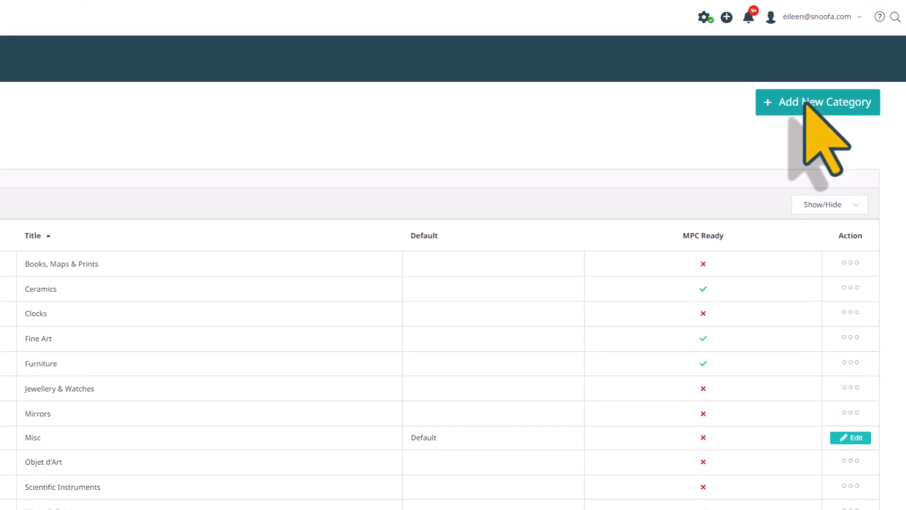
{"action": "left_click", "coordinate": [806, 105]}
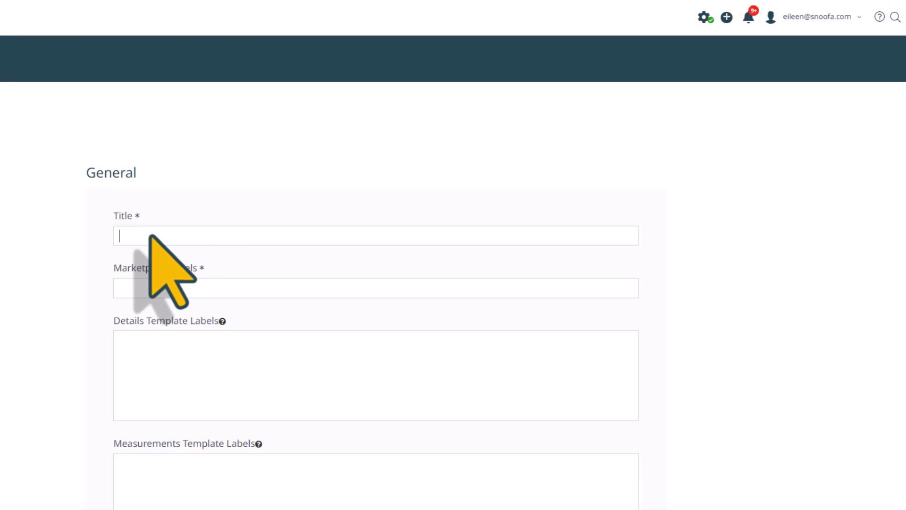
{"action": "type", "text": "Silver"}
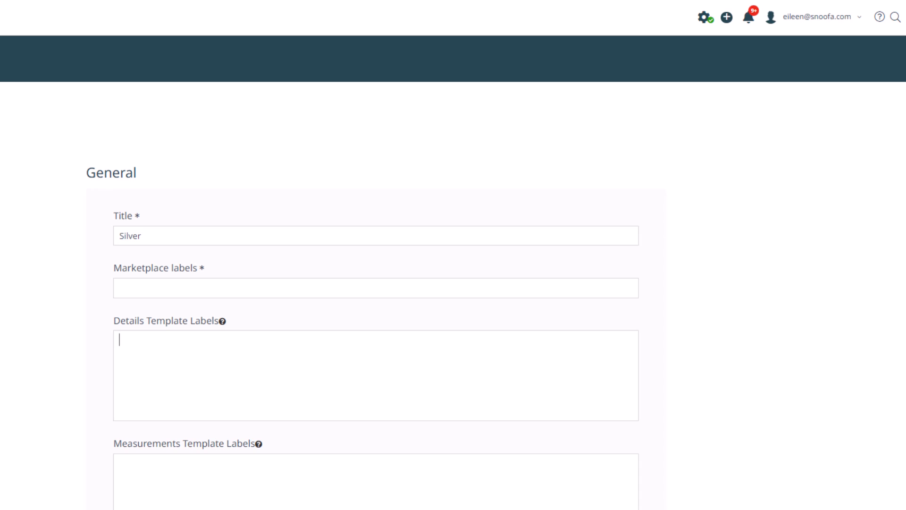
- Enter Maker, Year and Hallmarks on separate lines as the Silver category's details template labels
{"action": "type", "text": "Maker "}
{"action": "type", "text": "Year"}
{"action": "key", "text": "Return"}
{"action": "type", "text": "Hallmarks"}
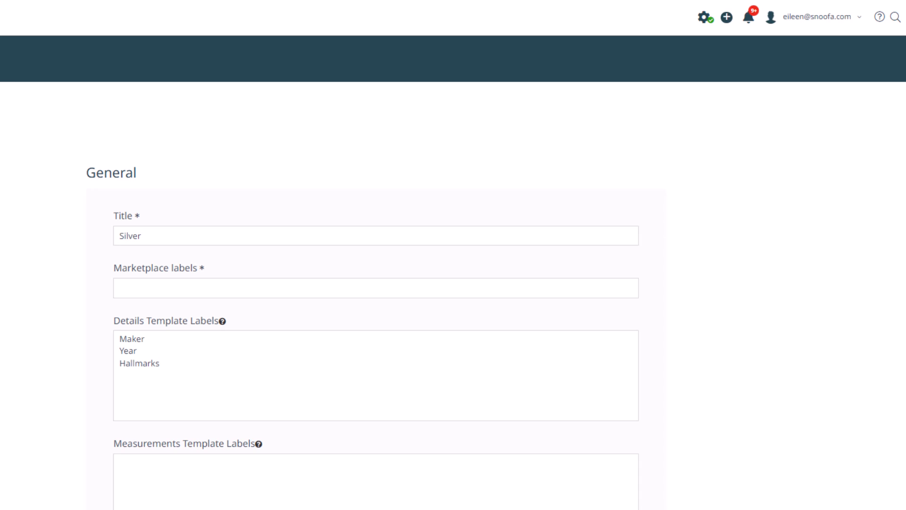
- Enter Weight, Height, Length and Width on separate lines as the Silver category's measurements template labels
{"action": "left_click", "coordinate": [241, 487]}
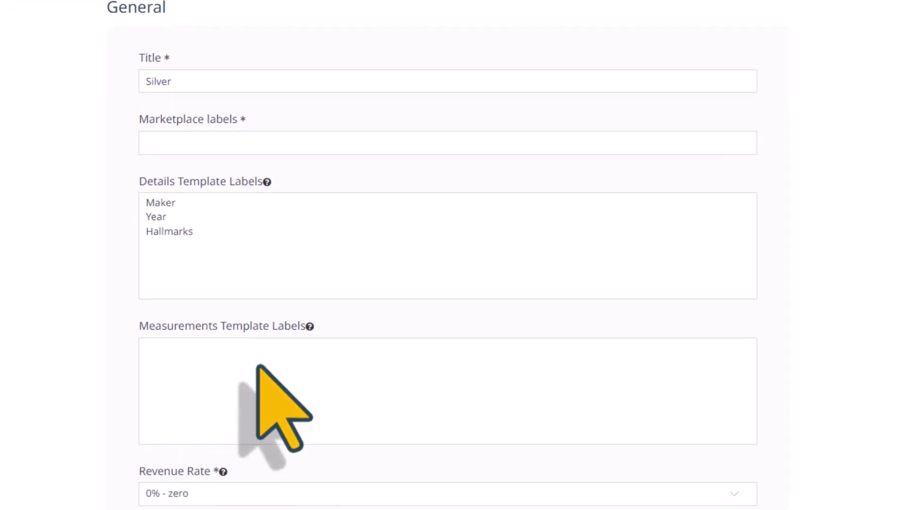
{"action": "type", "text": "Weight"}
{"action": "key", "text": "Return"}
{"action": "type", "text": "Height"}
{"action": "key", "text": "Return"}
{"action": "type", "text": "Length"}
{"action": "key", "text": "Return"}
{"action": "type", "text": "Width"}
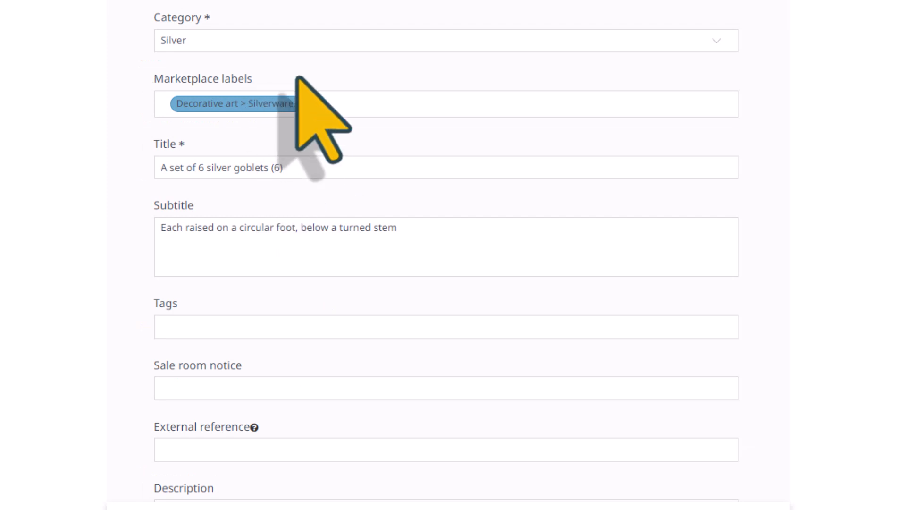
- Review the silver goblets item's form, and view the measurements on its public lot page
{"action": "scroll", "coordinate": [469, 111], "scroll_direction": "down", "scroll_amount": 1}
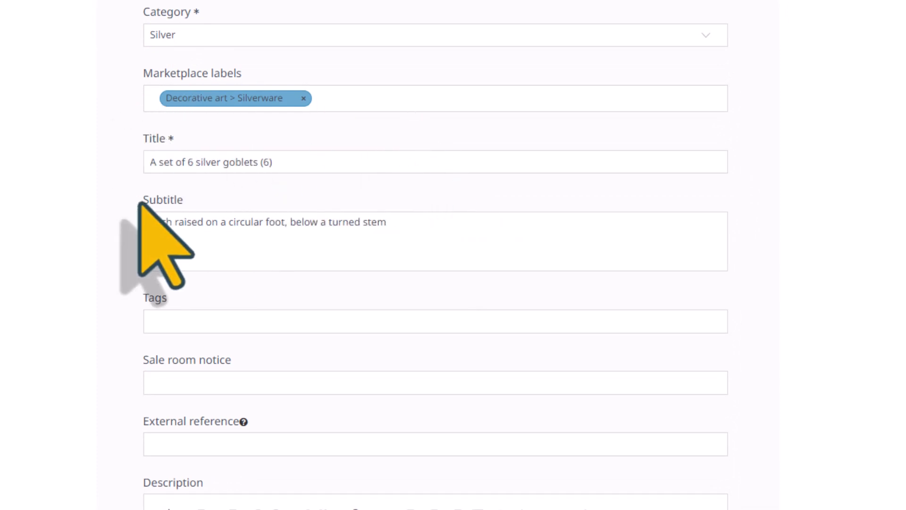
{"action": "scroll", "coordinate": [485, 253], "scroll_direction": "down", "scroll_amount": 10}
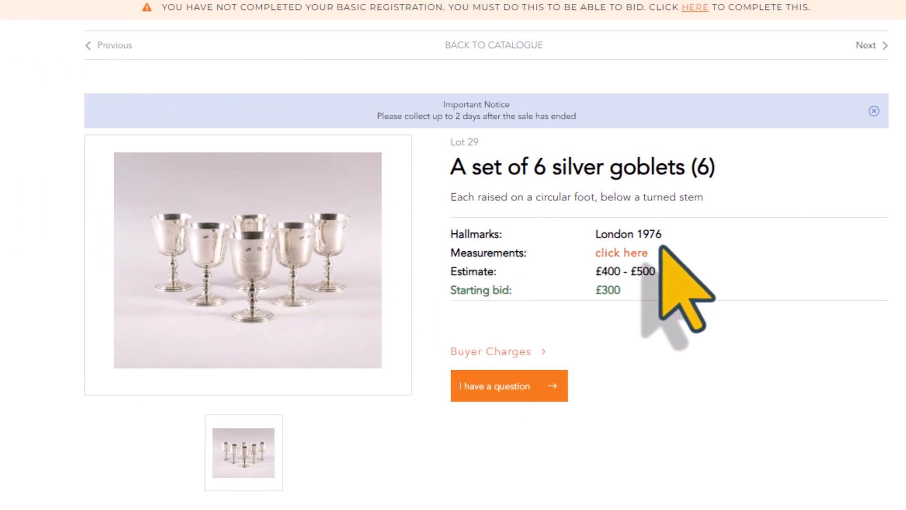
{"action": "left_click", "coordinate": [623, 254]}
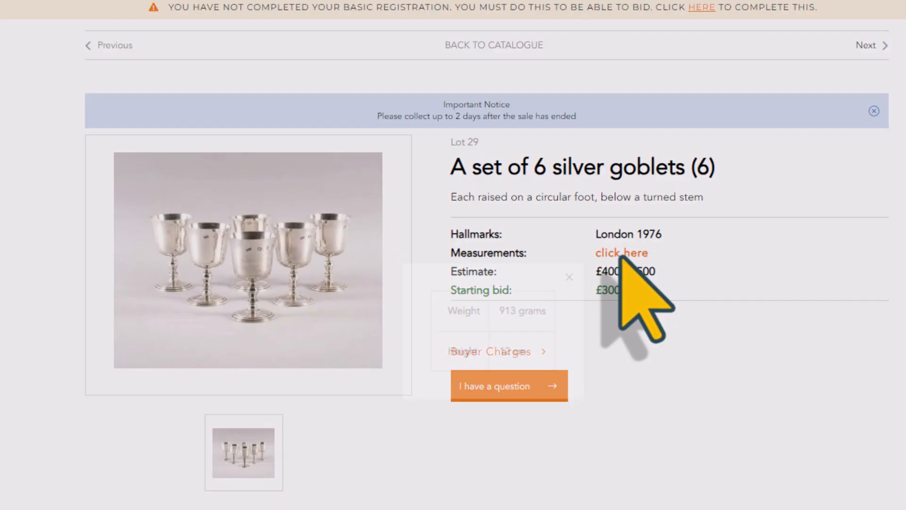
{"action": "left_click", "coordinate": [569, 278]}
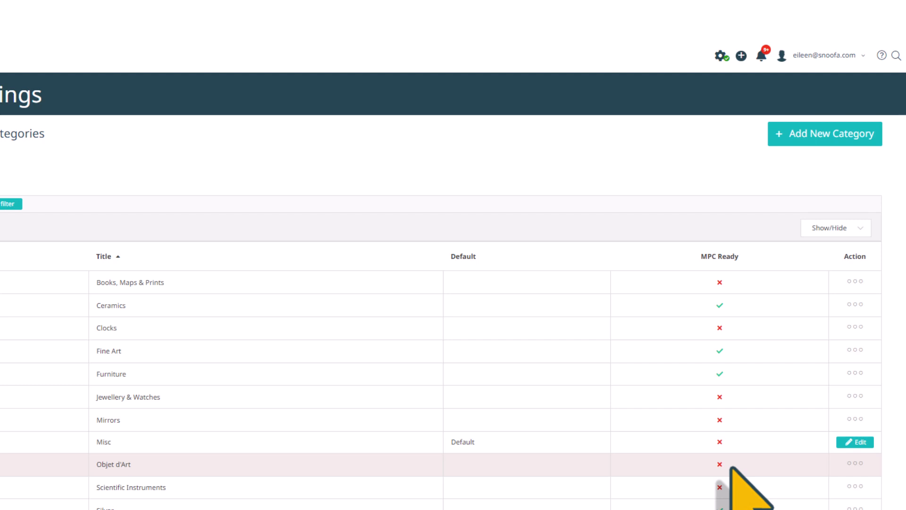
- Open the Furniture item category for editing and search its available marketplace labels for "furniture"
{"action": "left_click", "coordinate": [853, 373]}
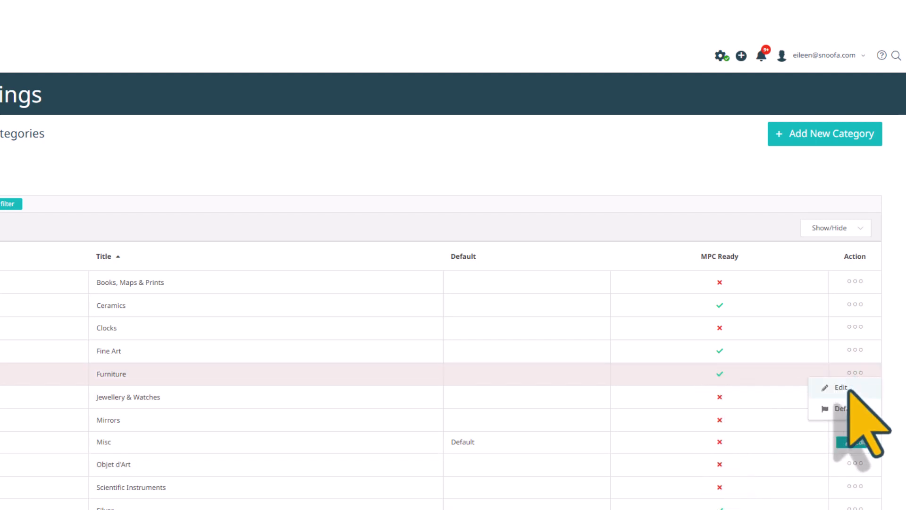
{"action": "left_click", "coordinate": [845, 388]}
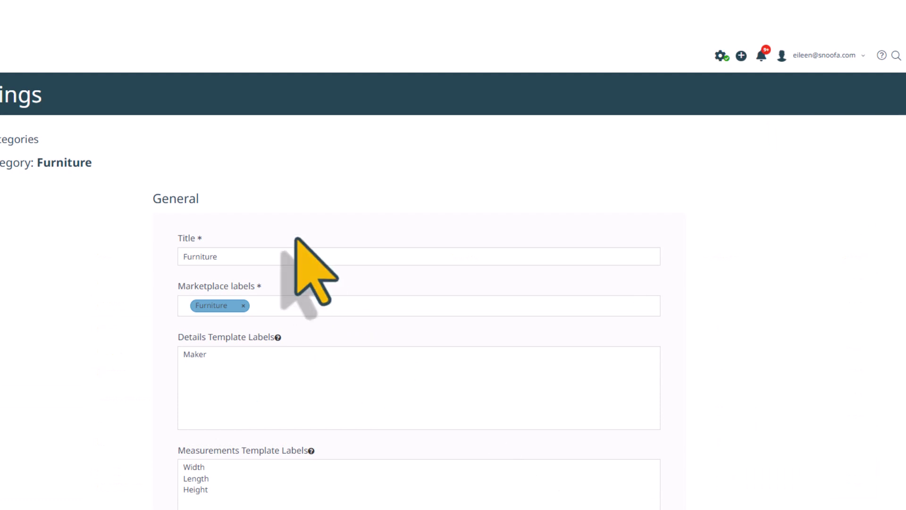
{"action": "left_click", "coordinate": [264, 305]}
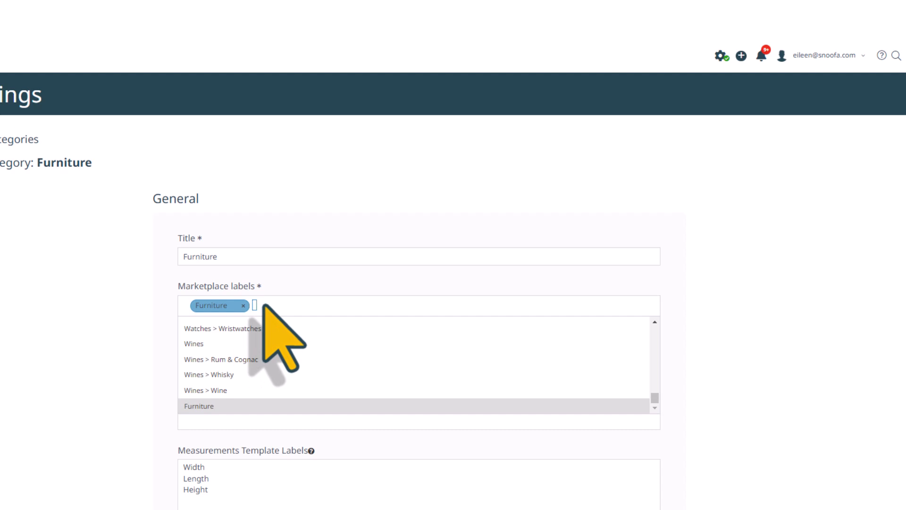
{"action": "type", "text": "furnitur"}
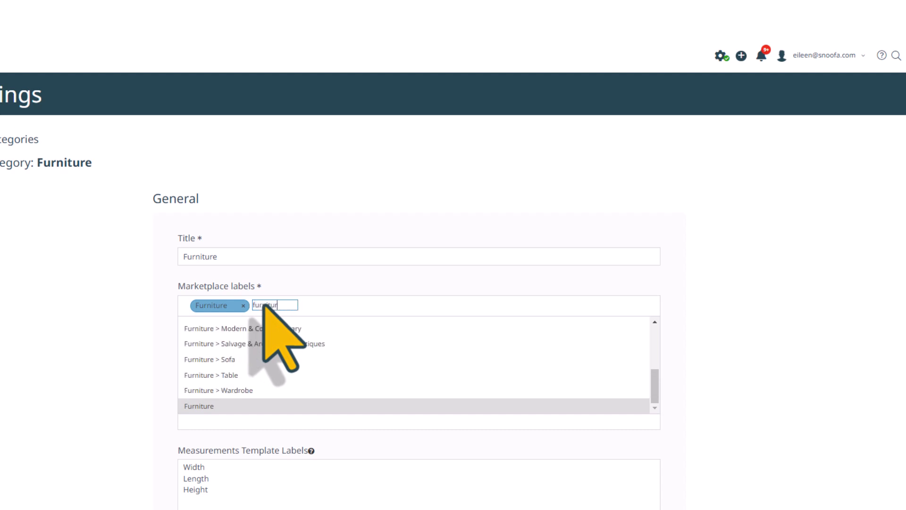
{"action": "type", "text": "e"}
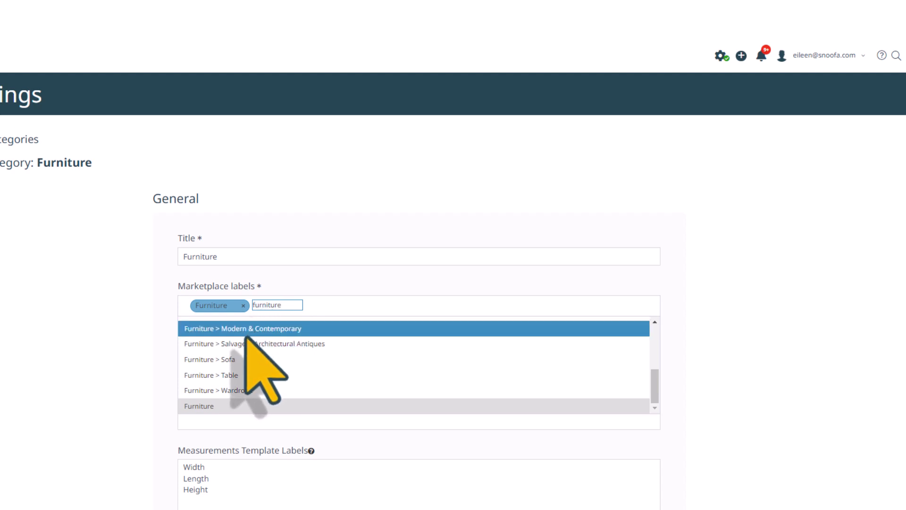
{"action": "left_click", "coordinate": [324, 305]}
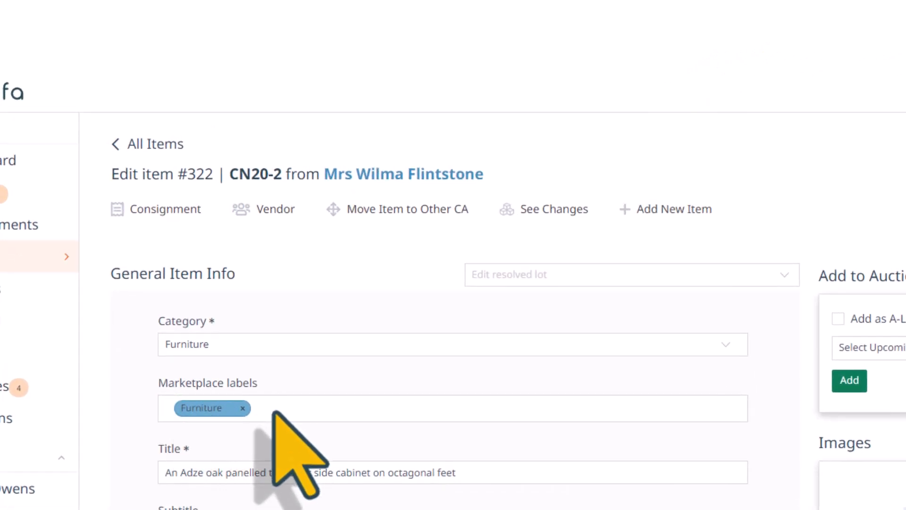
- Add the marketplace label Furniture > Modern & Contemporary to the oak side cabinet item
{"action": "left_click", "coordinate": [277, 403]}
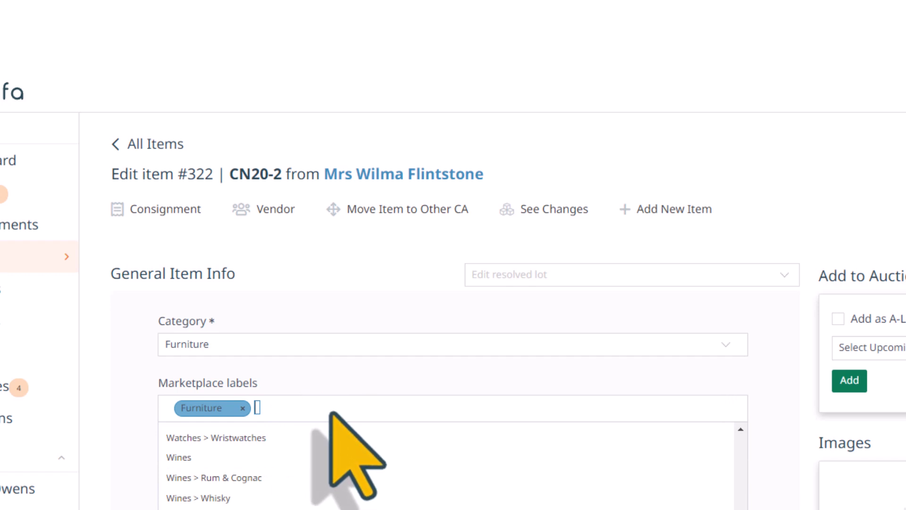
{"action": "type", "text": "furni"}
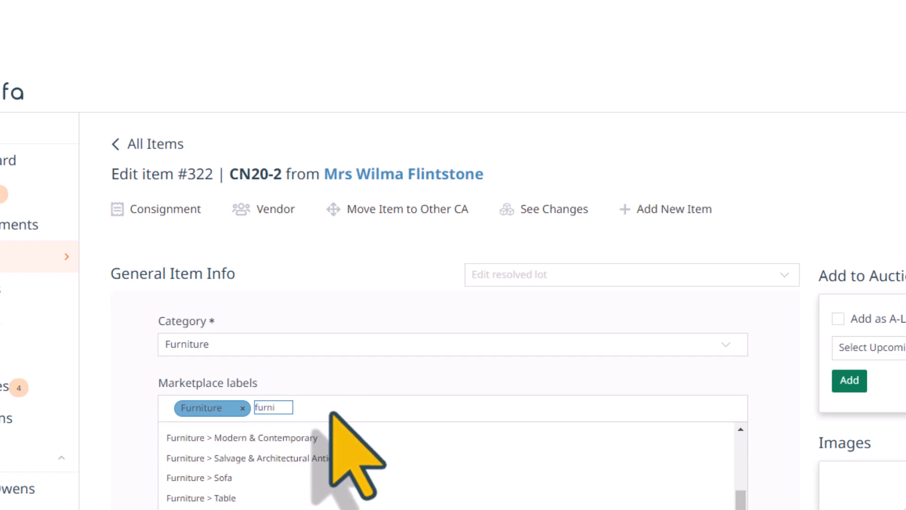
{"action": "type", "text": "tur"}
{"action": "scroll", "coordinate": [333, 411], "scroll_direction": "down", "scroll_amount": 3}
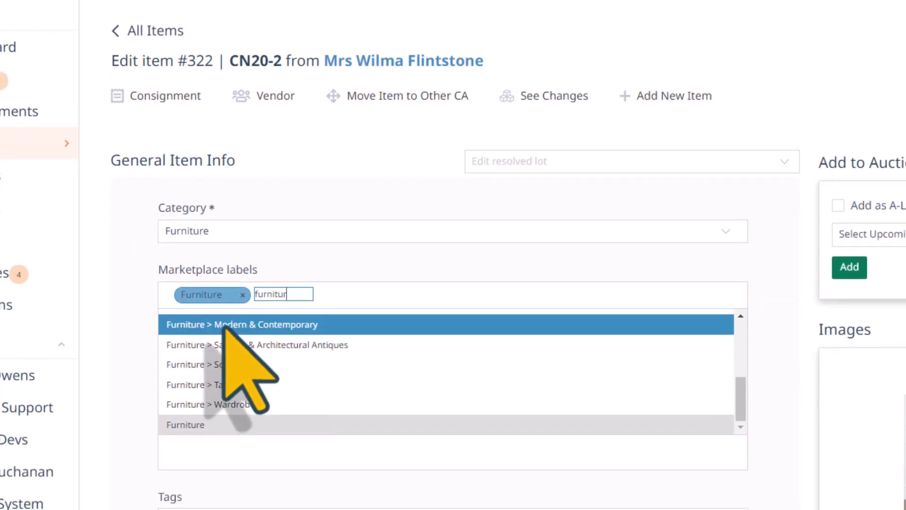
{"action": "left_click", "coordinate": [226, 326]}
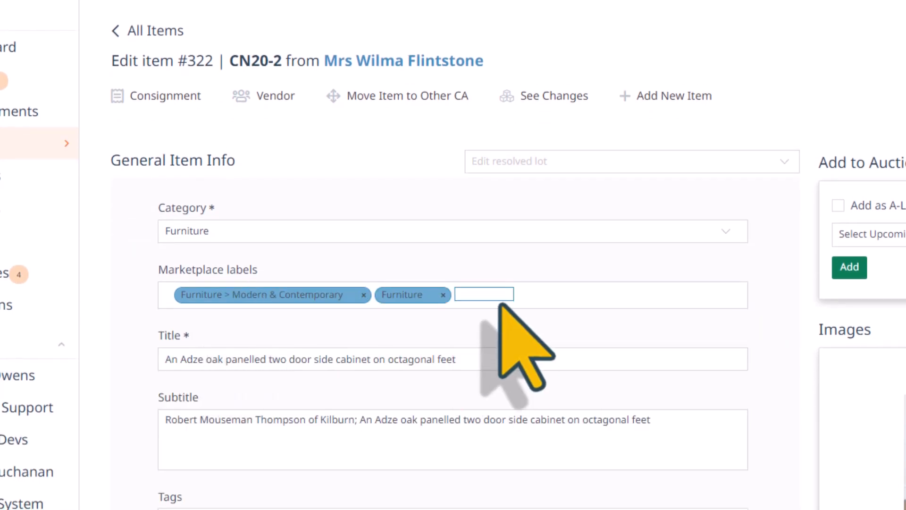
- Add the marketplace label Furniture > Cabinet to the oak side cabinet item
{"action": "type", "text": "furnitu"}
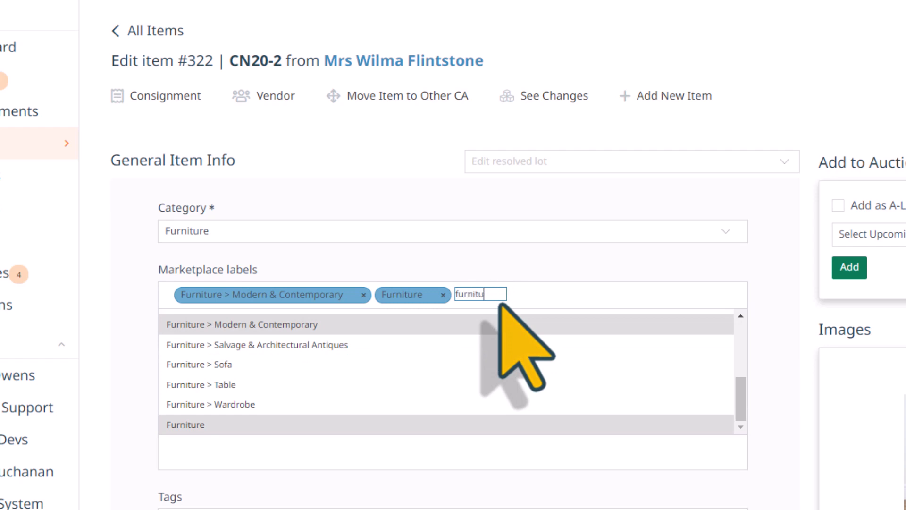
{"action": "type", "text": "re"}
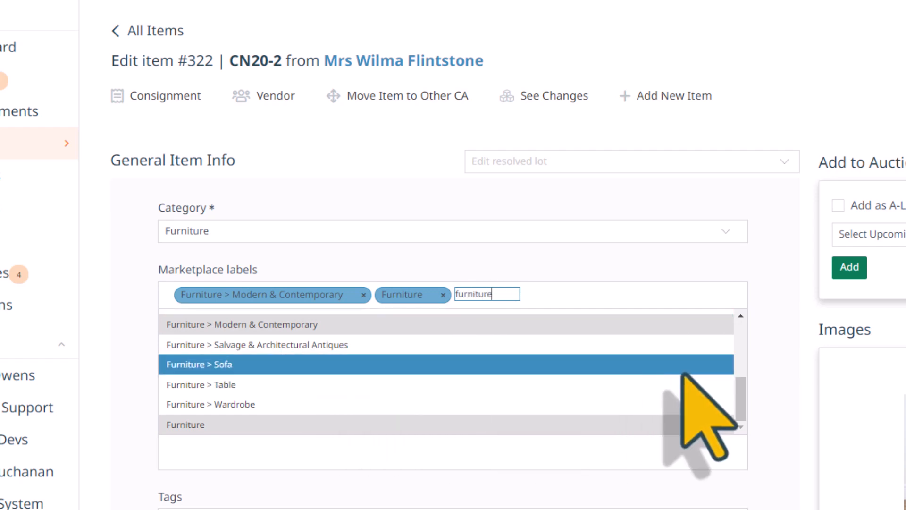
{"action": "left_click_drag", "start_coordinate": [737, 397], "coordinate": [730, 340]}
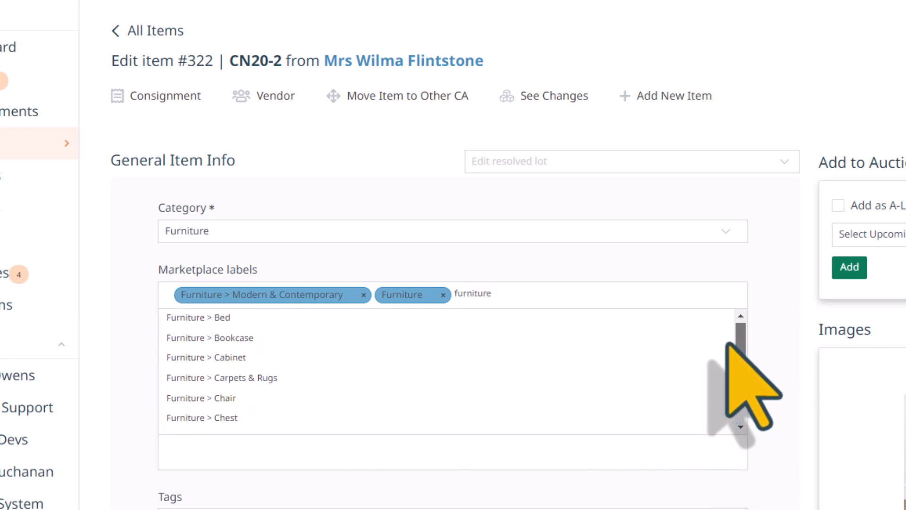
{"action": "left_click", "coordinate": [240, 357]}
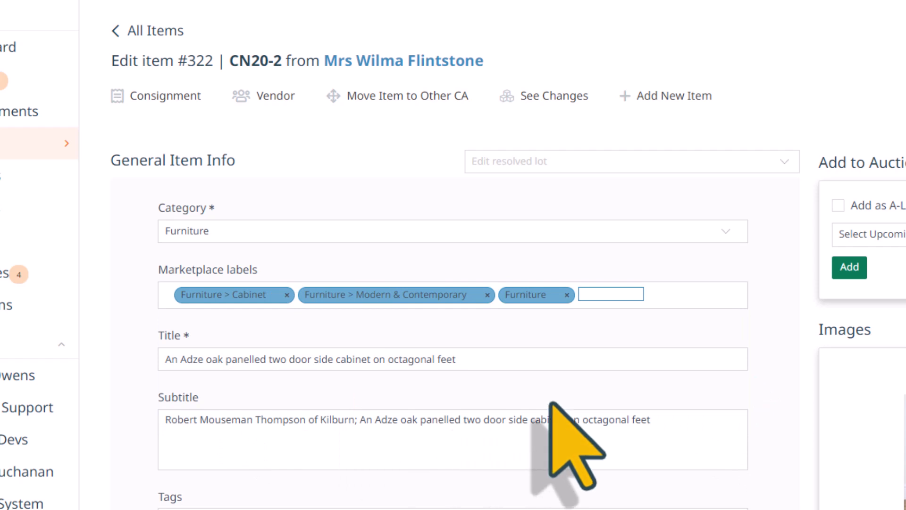
- Review the side cabinet item's details and measurements, and view the measurements on its public lot page
{"action": "scroll", "coordinate": [574, 456], "scroll_direction": "down", "scroll_amount": 10}
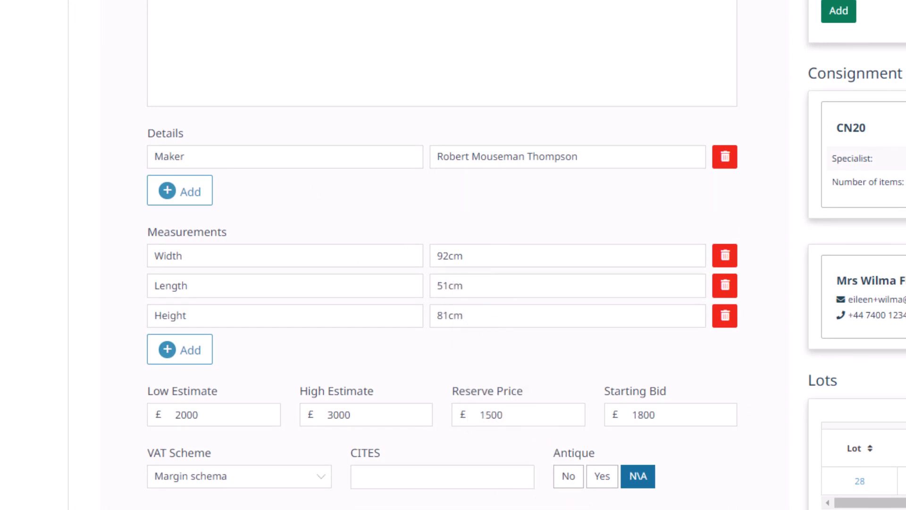
{"action": "scroll", "coordinate": [627, 508], "scroll_direction": "down", "scroll_amount": 3}
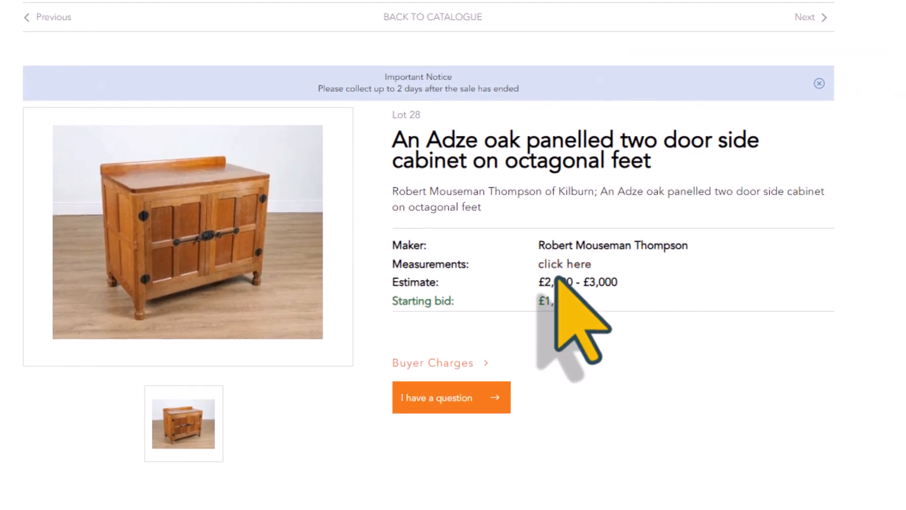
{"action": "left_click", "coordinate": [567, 262]}
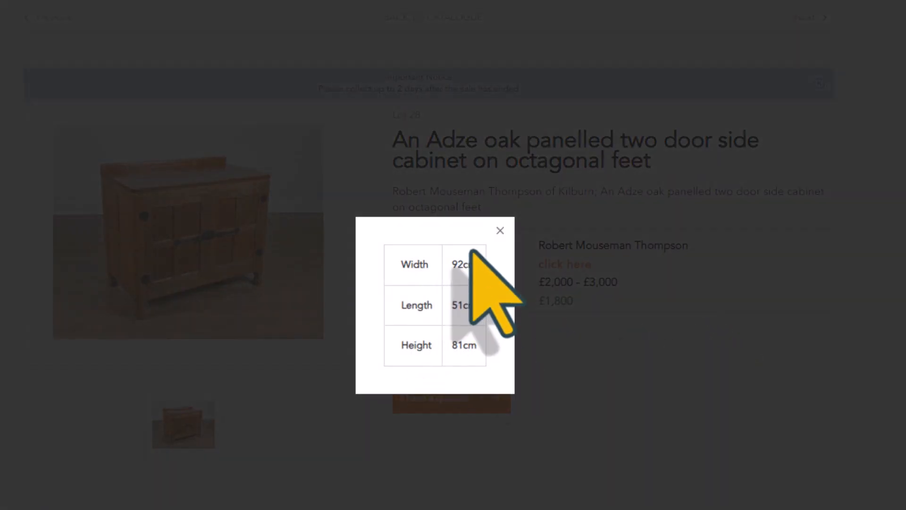
{"action": "left_click", "coordinate": [500, 230]}
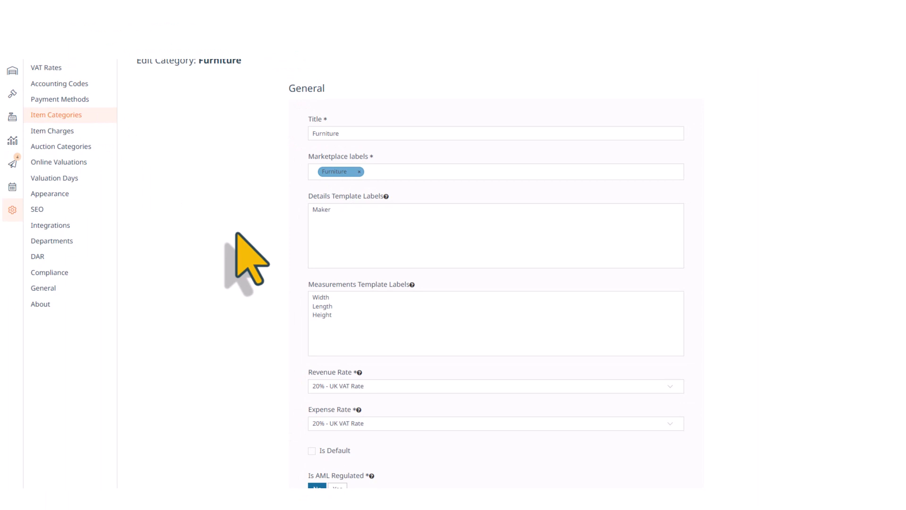
- Check the Furniture category's remaining settings, including the AML regulation help, and save the category
{"action": "scroll", "coordinate": [239, 232], "scroll_direction": "up", "scroll_amount": 2}
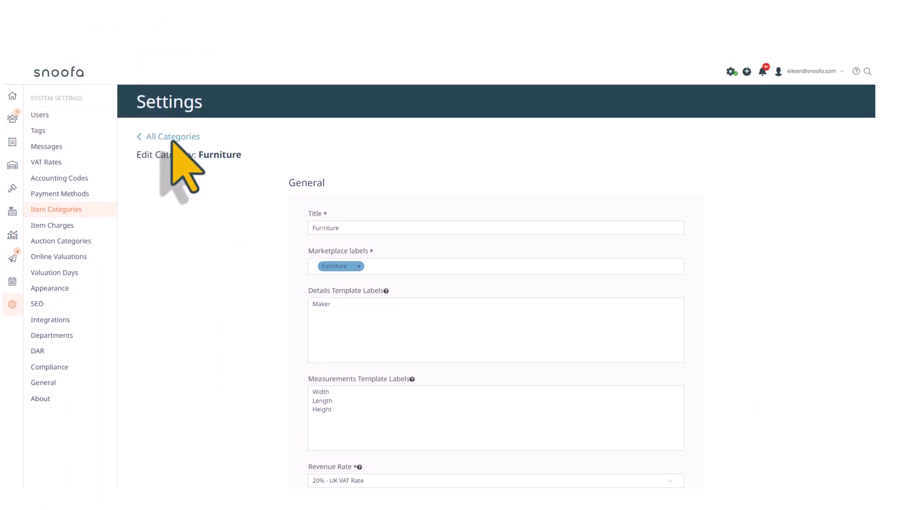
{"action": "scroll", "coordinate": [424, 313], "scroll_direction": "down", "scroll_amount": 4}
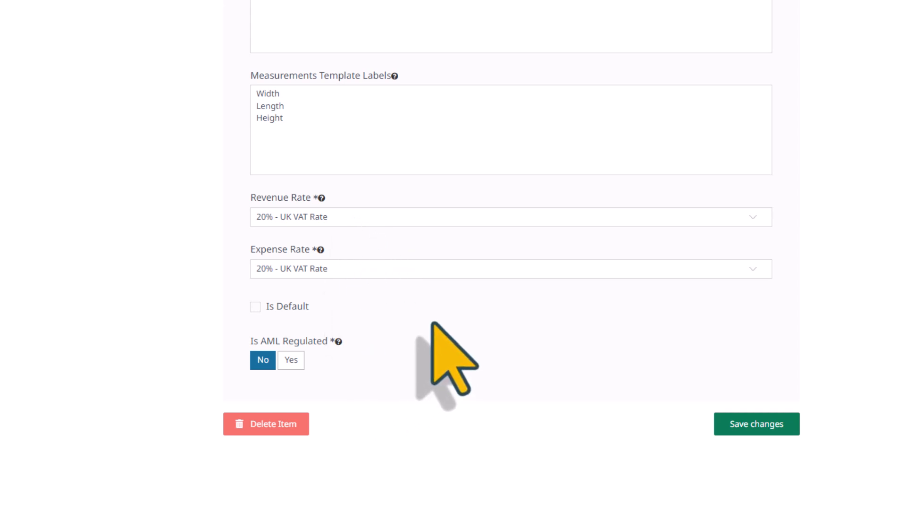
{"action": "scroll", "coordinate": [425, 324], "scroll_direction": "up", "scroll_amount": 5}
{"action": "scroll", "coordinate": [493, 392], "scroll_direction": "down", "scroll_amount": 5}
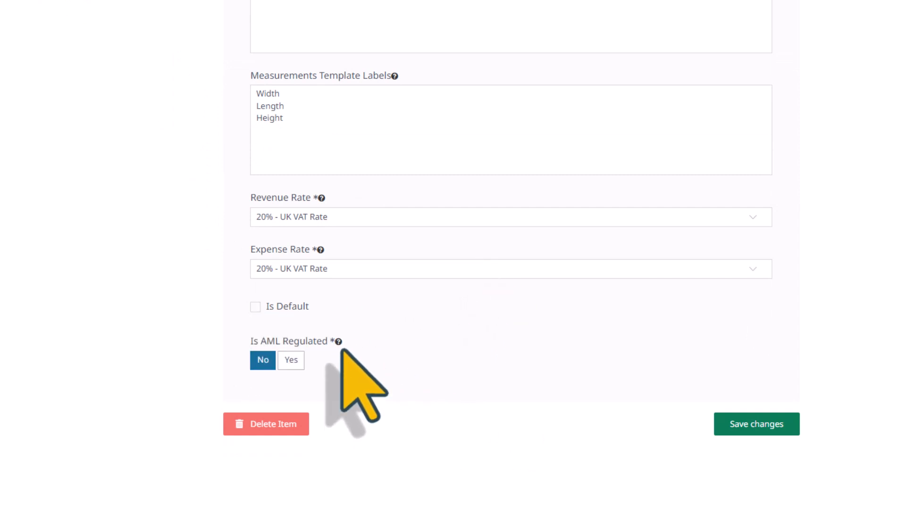
{"action": "mouse_move", "coordinate": [340, 346]}
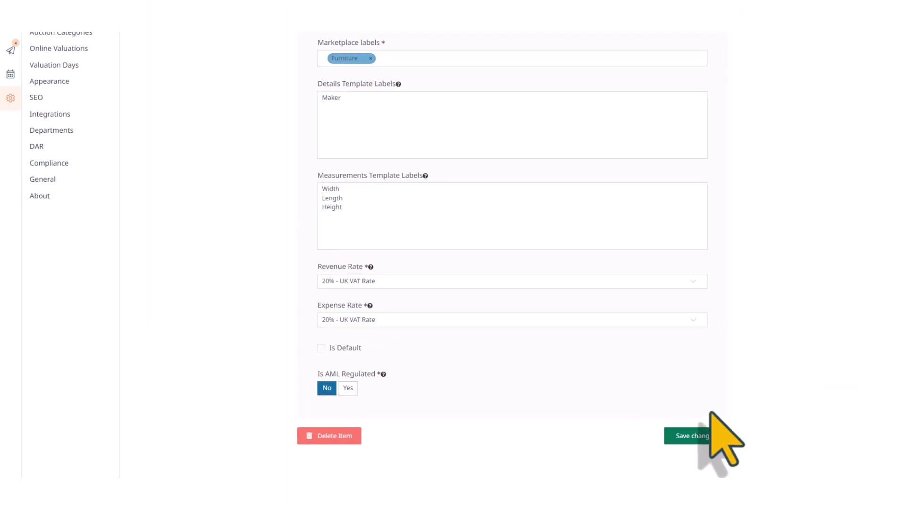
{"action": "left_click", "coordinate": [696, 436]}
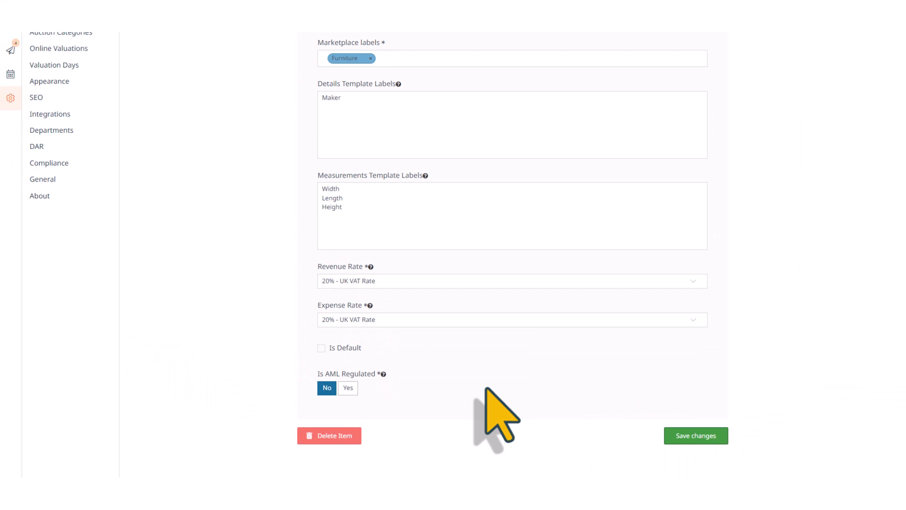